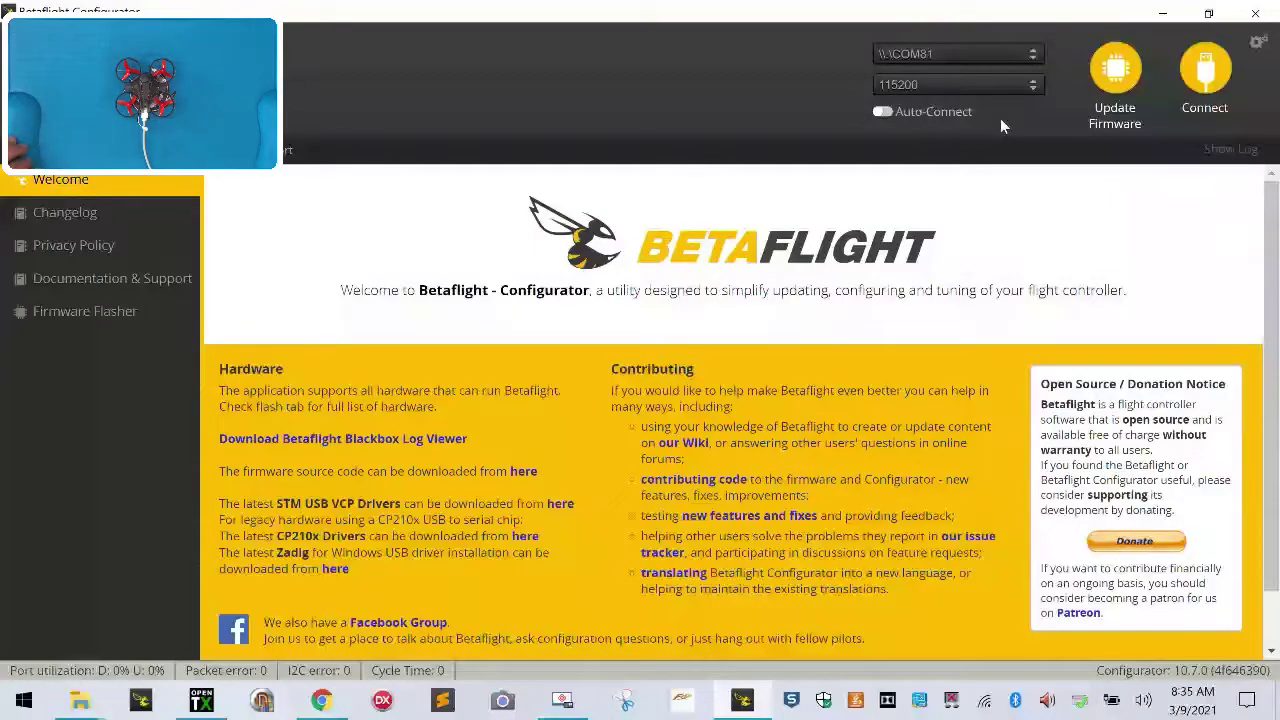
# Step: Connect to the flight controller on COM81 to reset the model's Z axis and calibrate the accelerometer
pyautogui.click(1200, 78)
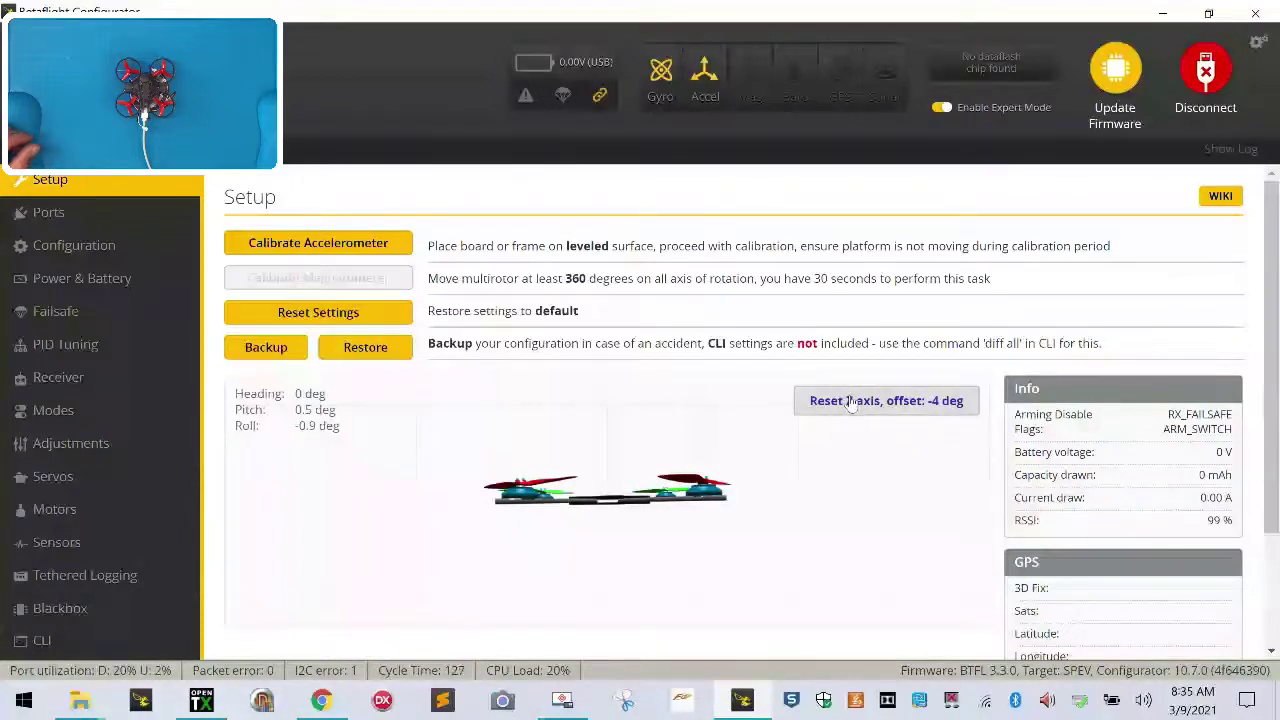
pyautogui.click(851, 405)
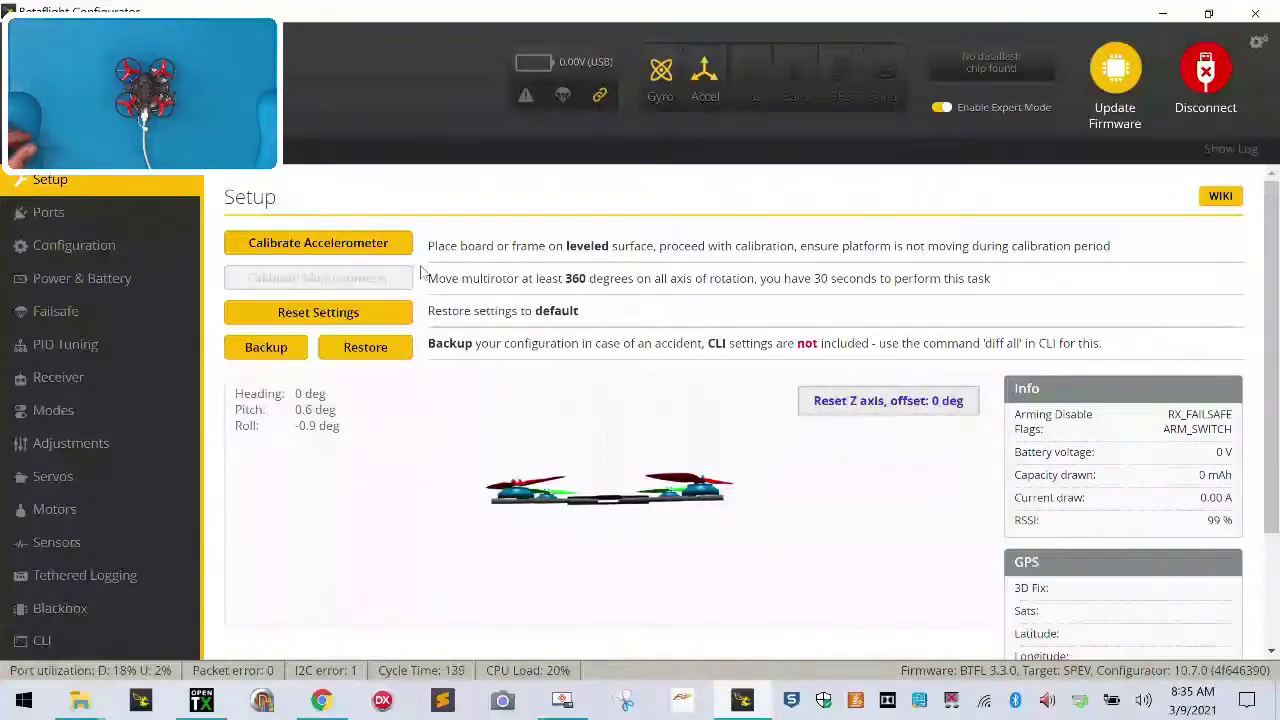
pyautogui.click(395, 250)
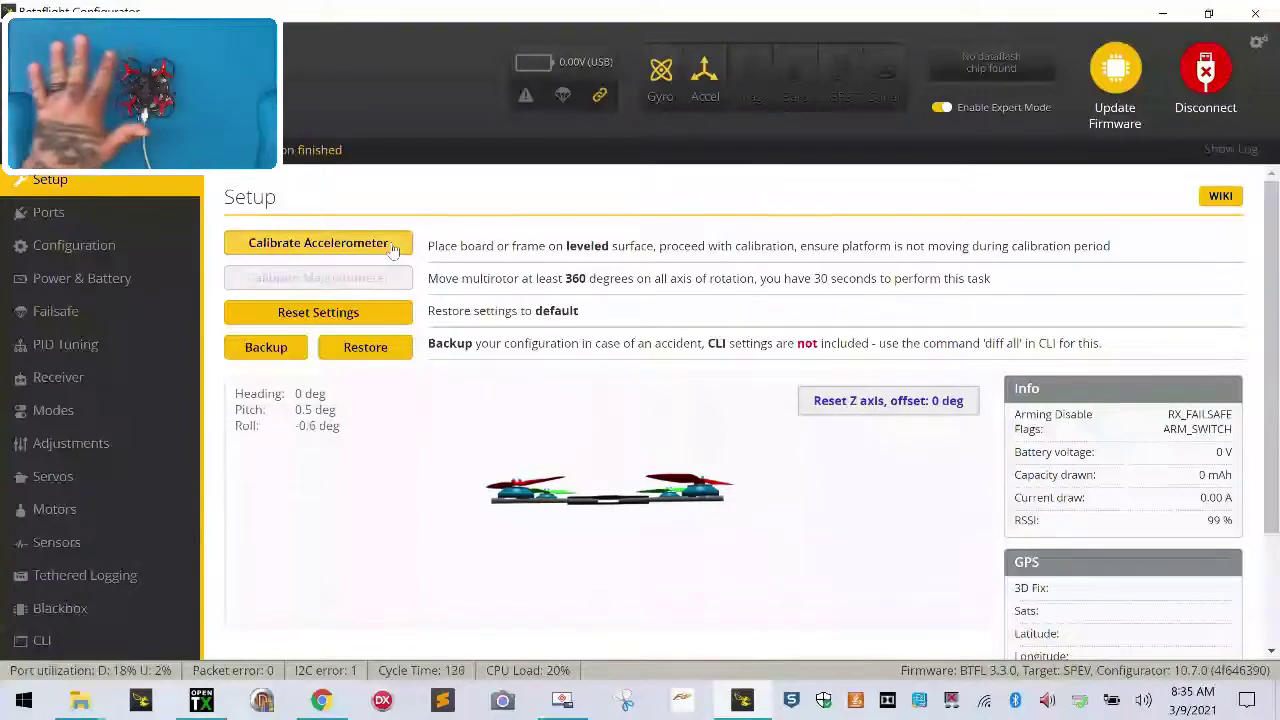
# Step: Check the serial port assignments and motor configuration, and set the craft name to Tarek-MQ60
pyautogui.click(172, 212)
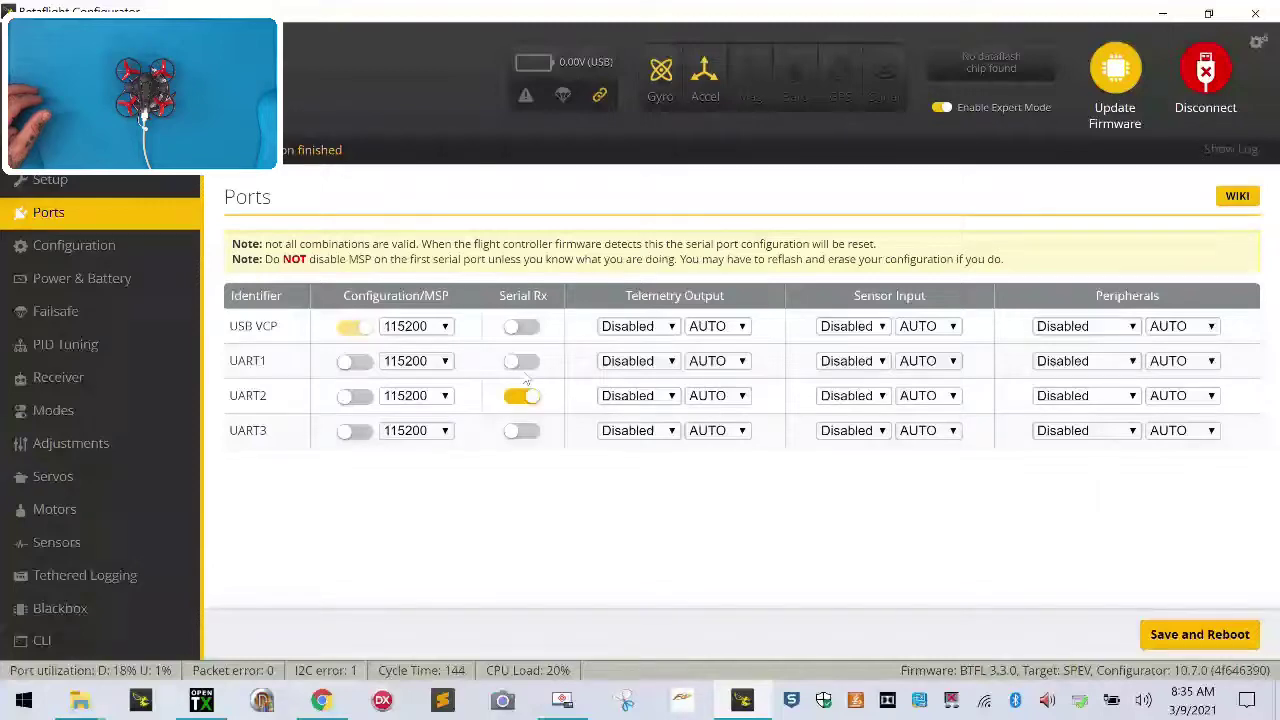
pyautogui.click(112, 250)
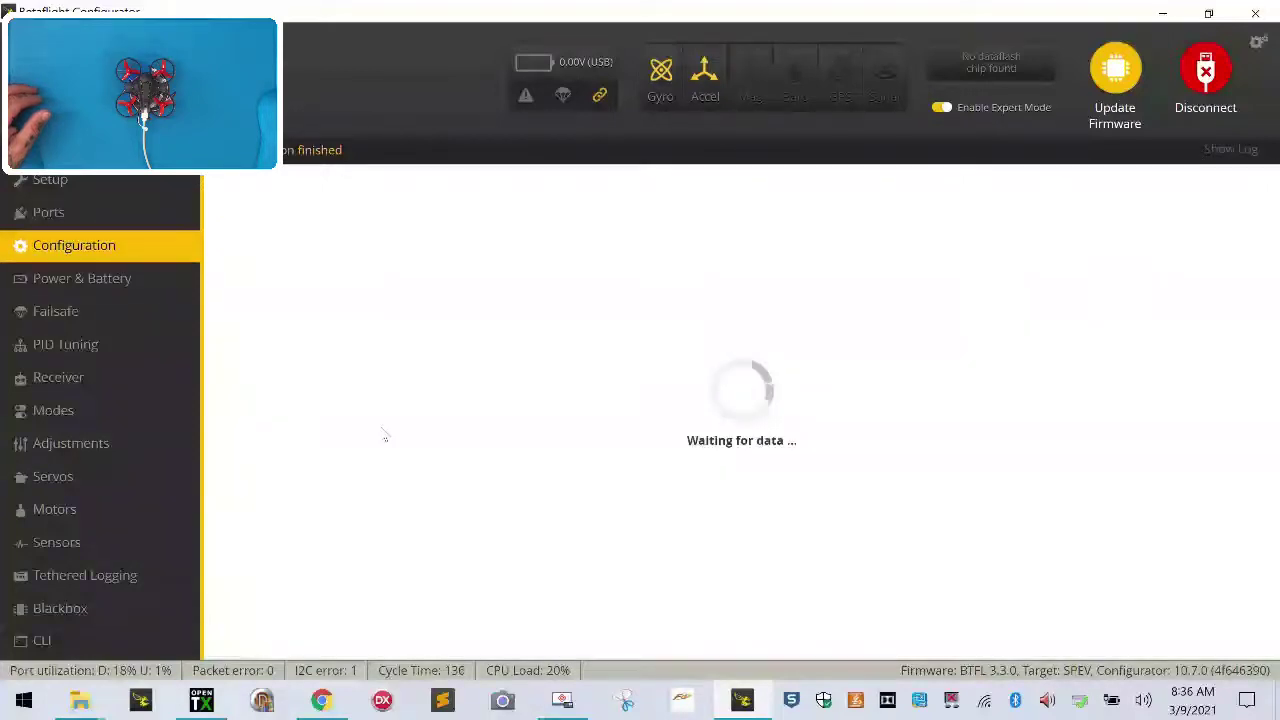
pyautogui.scroll(-3, 381, 432)
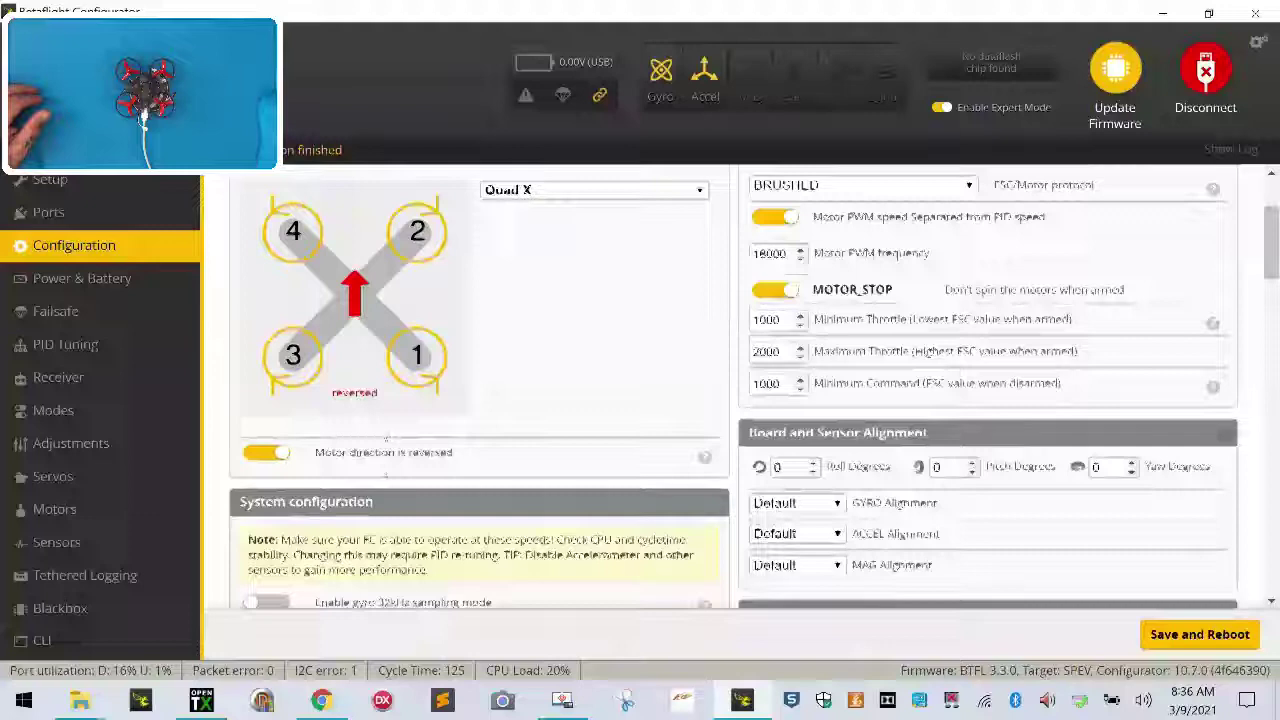
pyautogui.scroll(3, 381, 432)
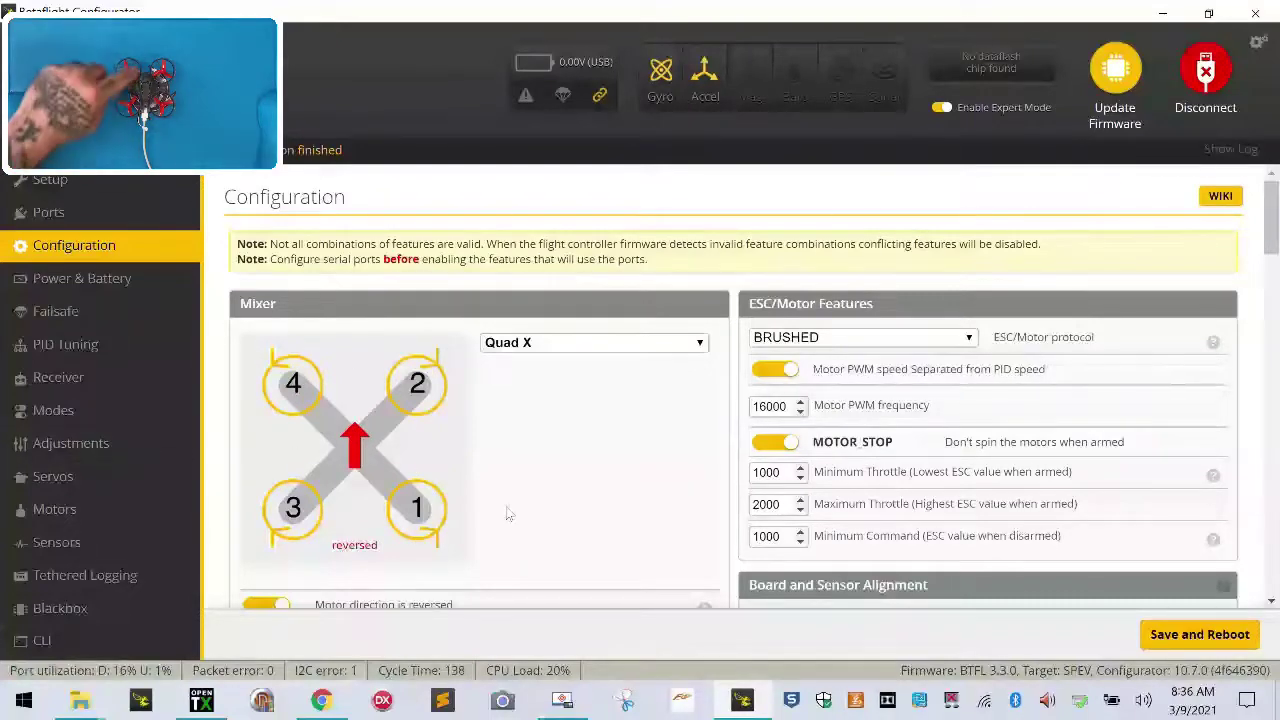
pyautogui.scroll(-4, 507, 514)
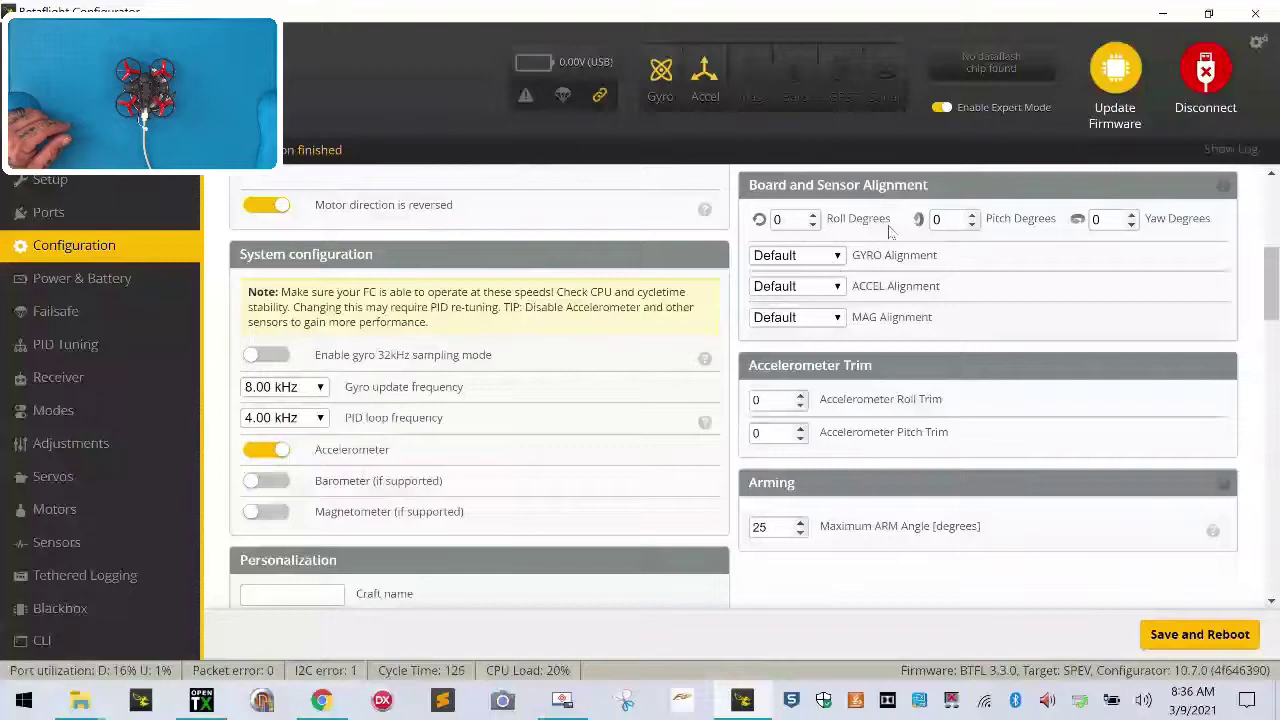
pyautogui.scroll(-2, 850, 520)
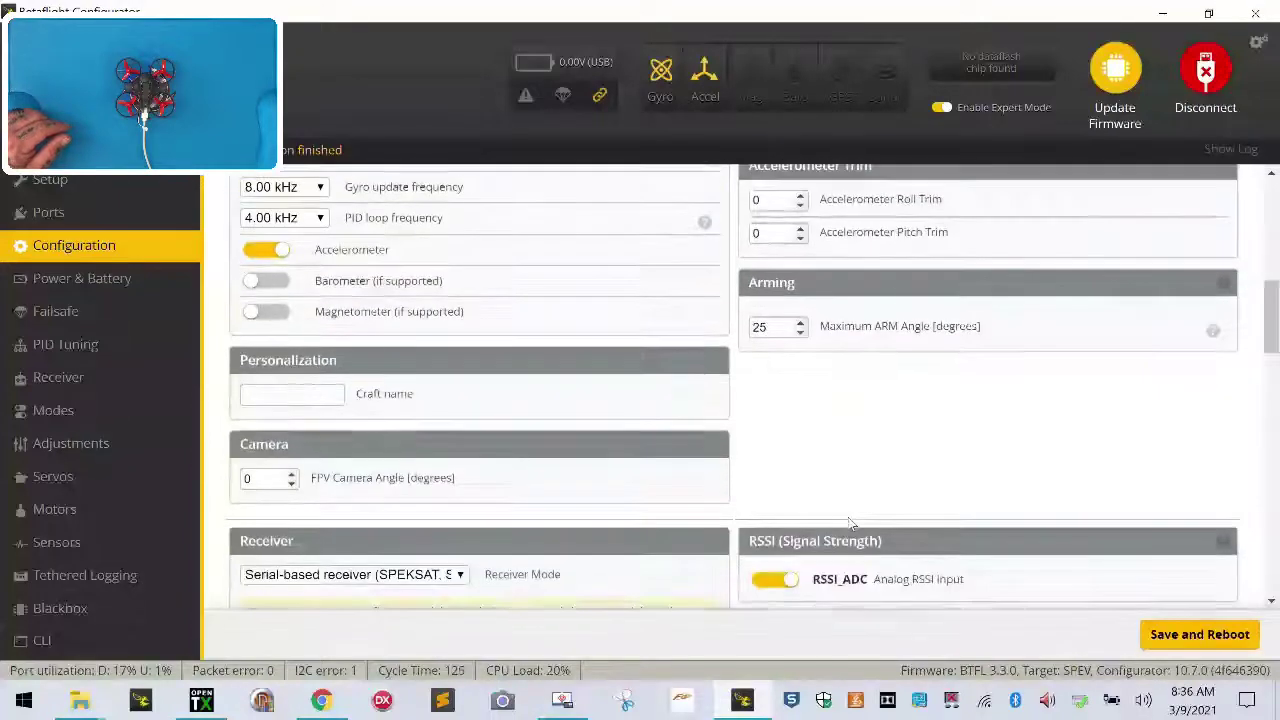
pyautogui.click(324, 394)
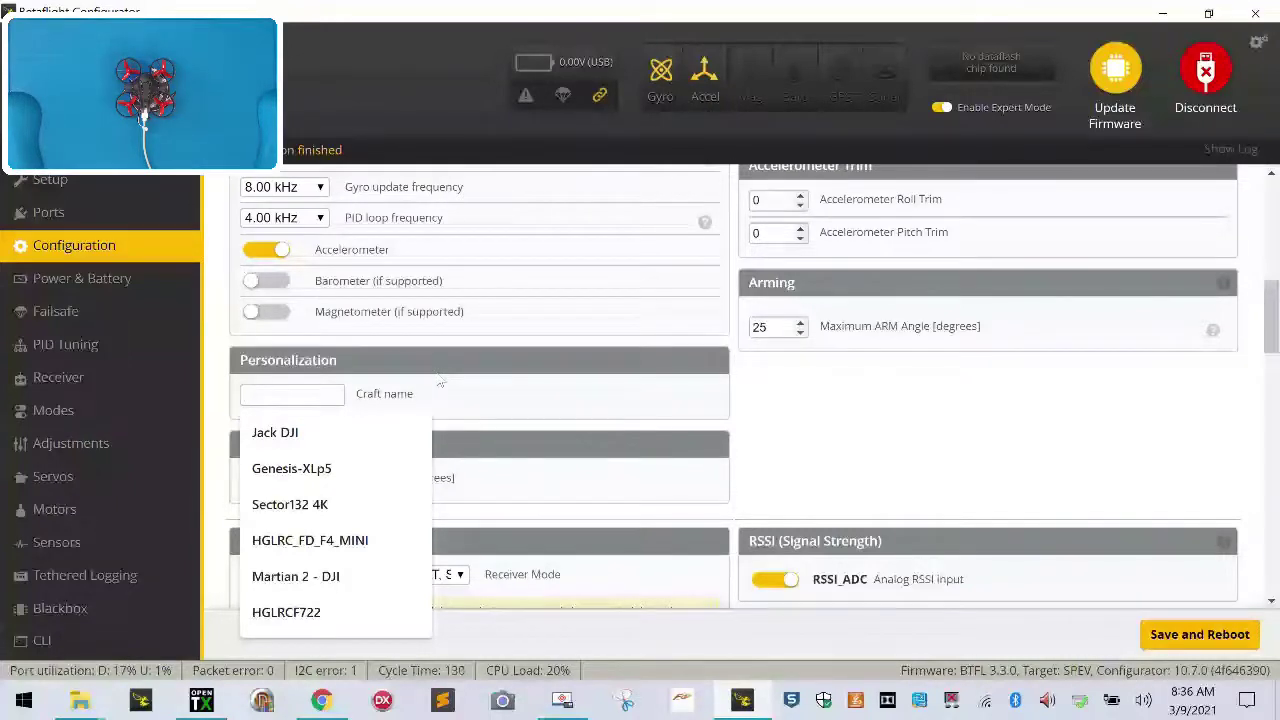
pyautogui.write('Tarek')
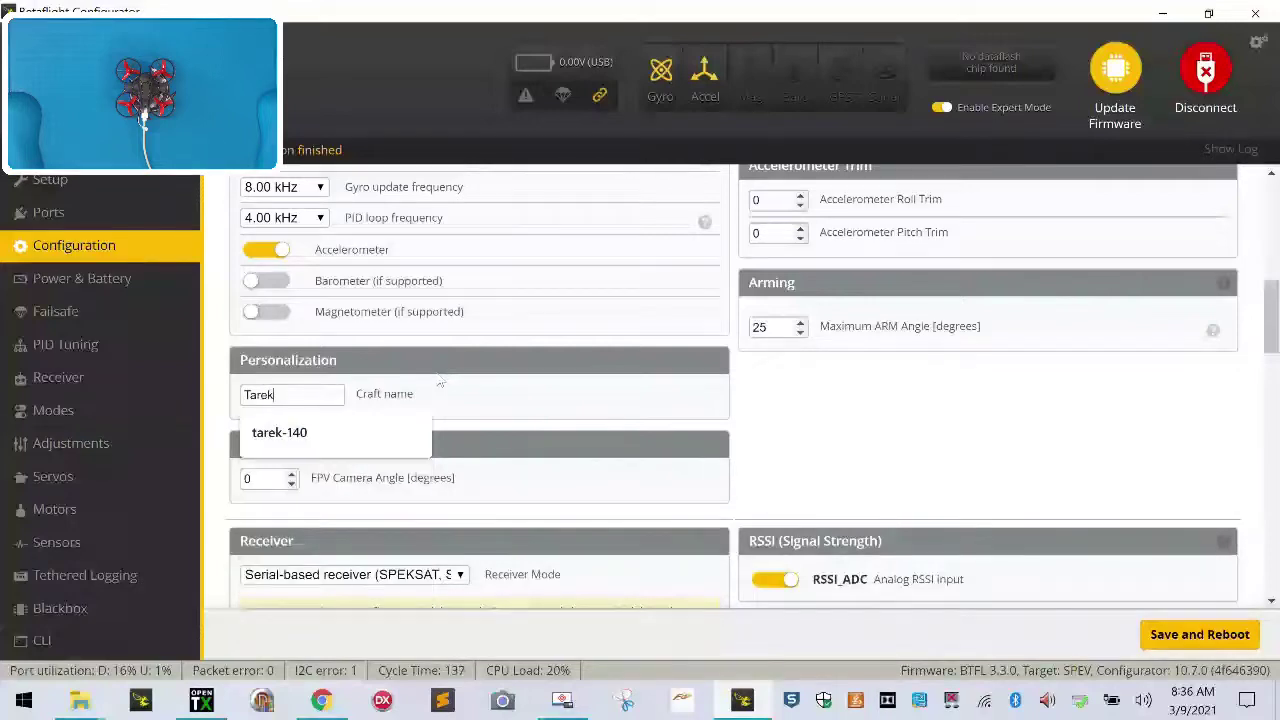
pyautogui.write('-MQ60')
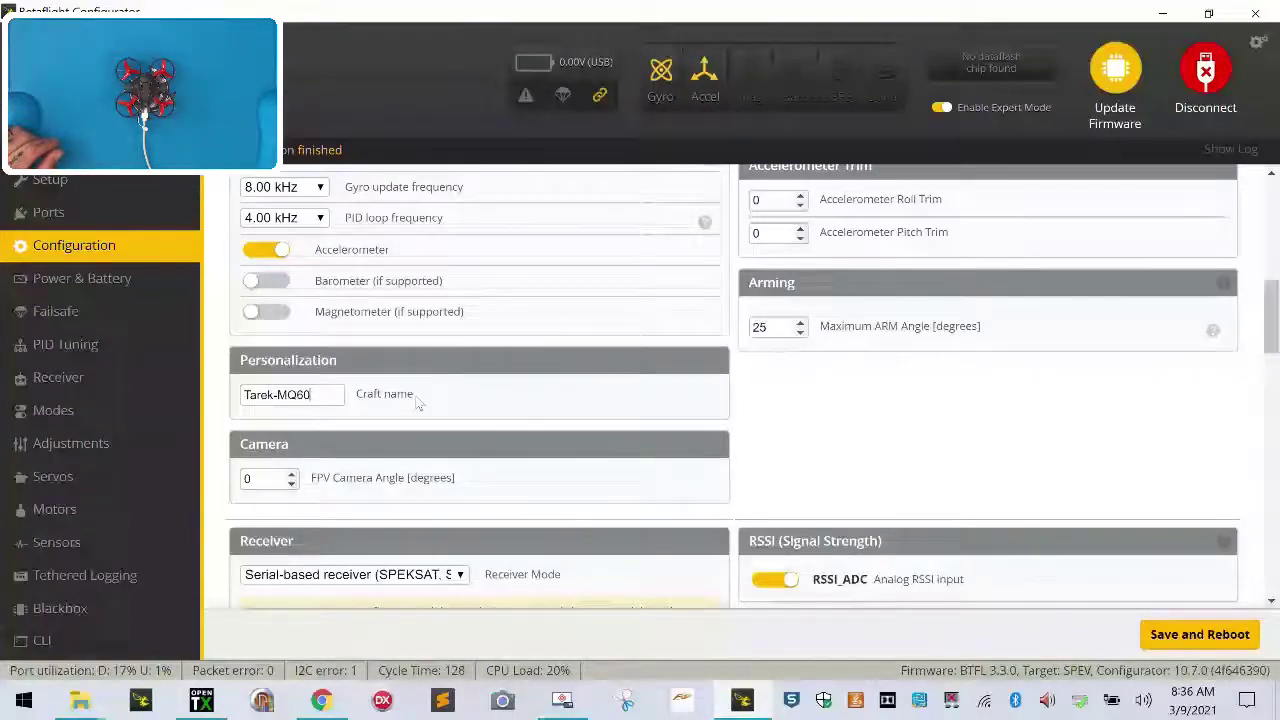
# Step: Disable the Dshot beacon in the configuration and review the enabled options under Other Features
pyautogui.scroll(-2, 418, 402)
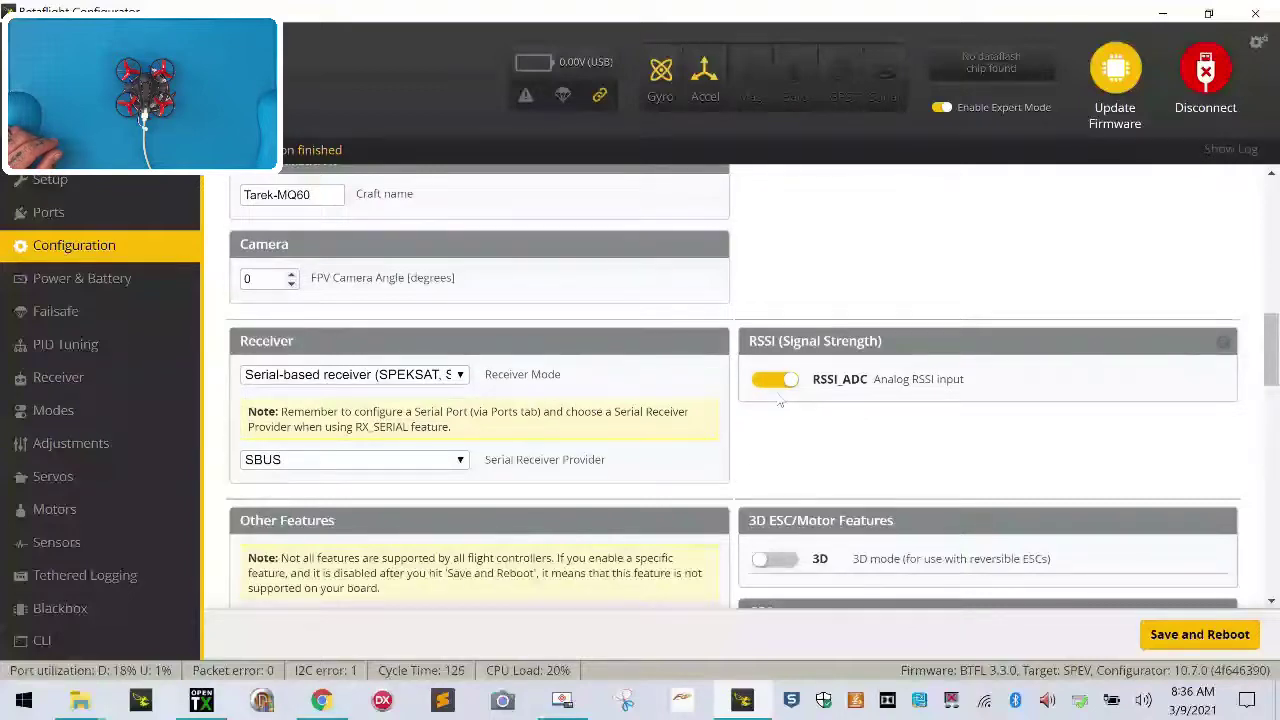
pyautogui.scroll(-3, 790, 435)
pyautogui.scroll(-6, 796, 435)
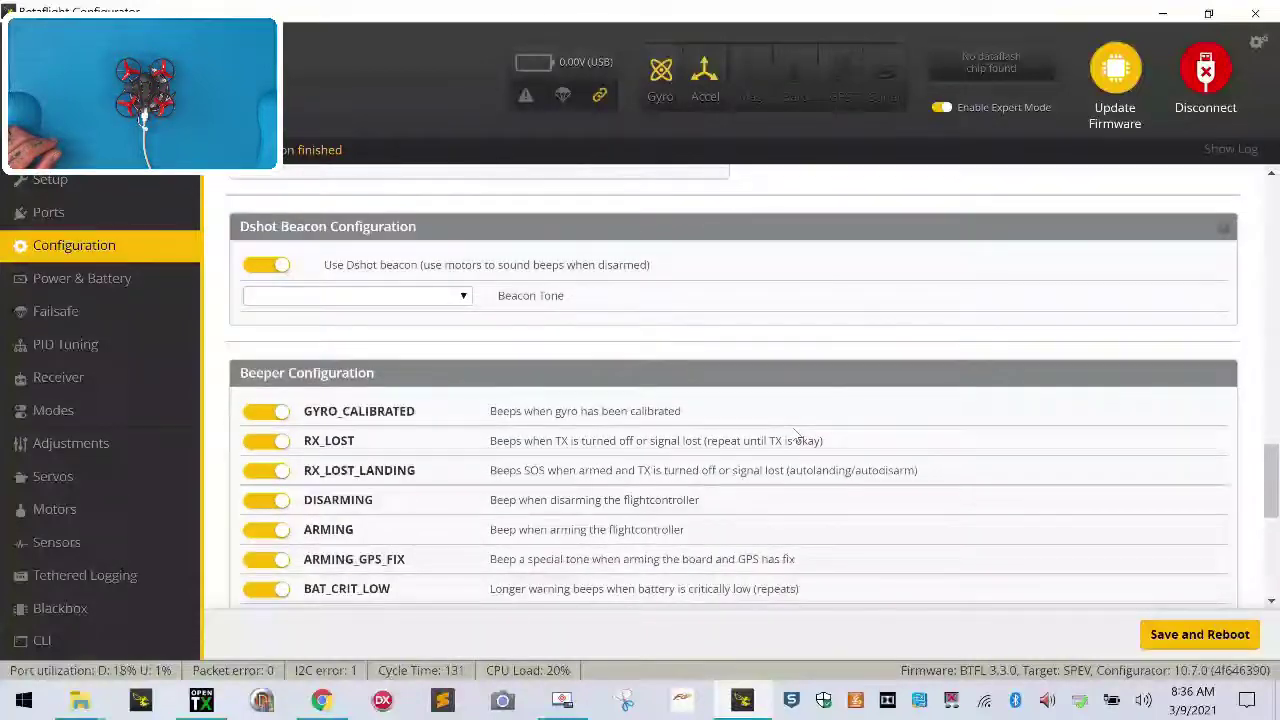
pyautogui.click(269, 272)
pyautogui.scroll(2, 311, 350)
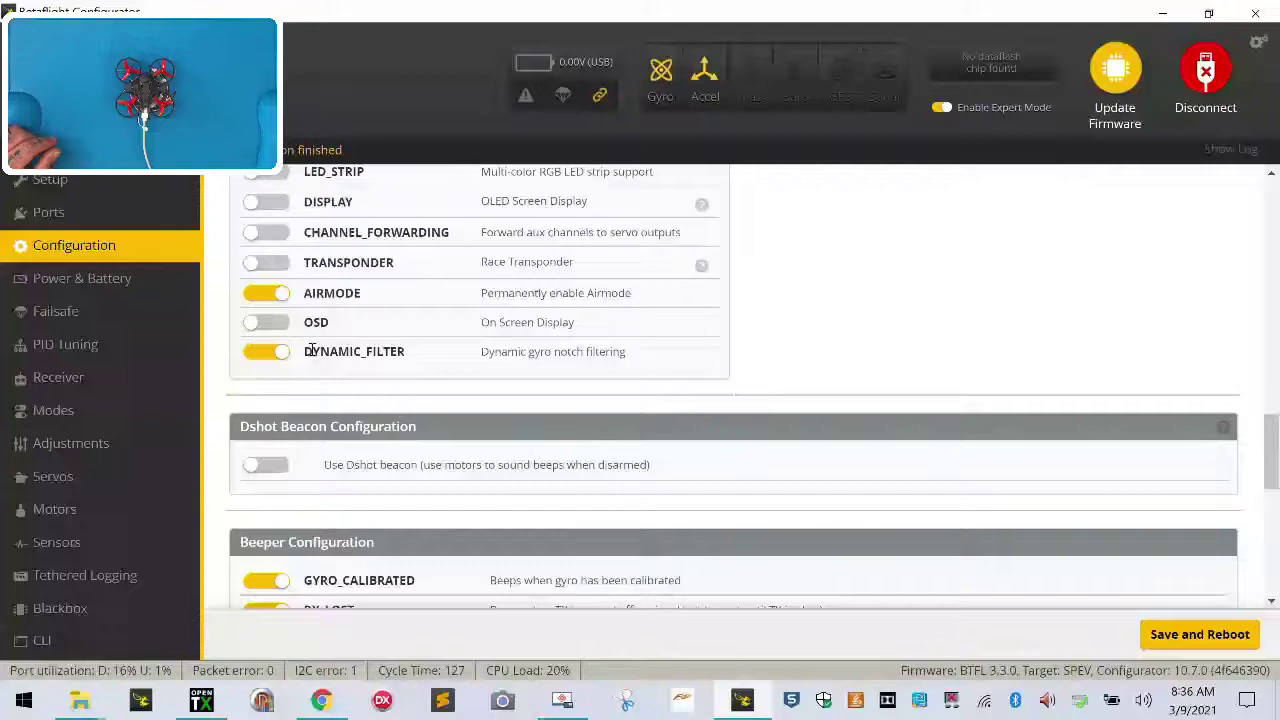
pyautogui.scroll(2, 313, 347)
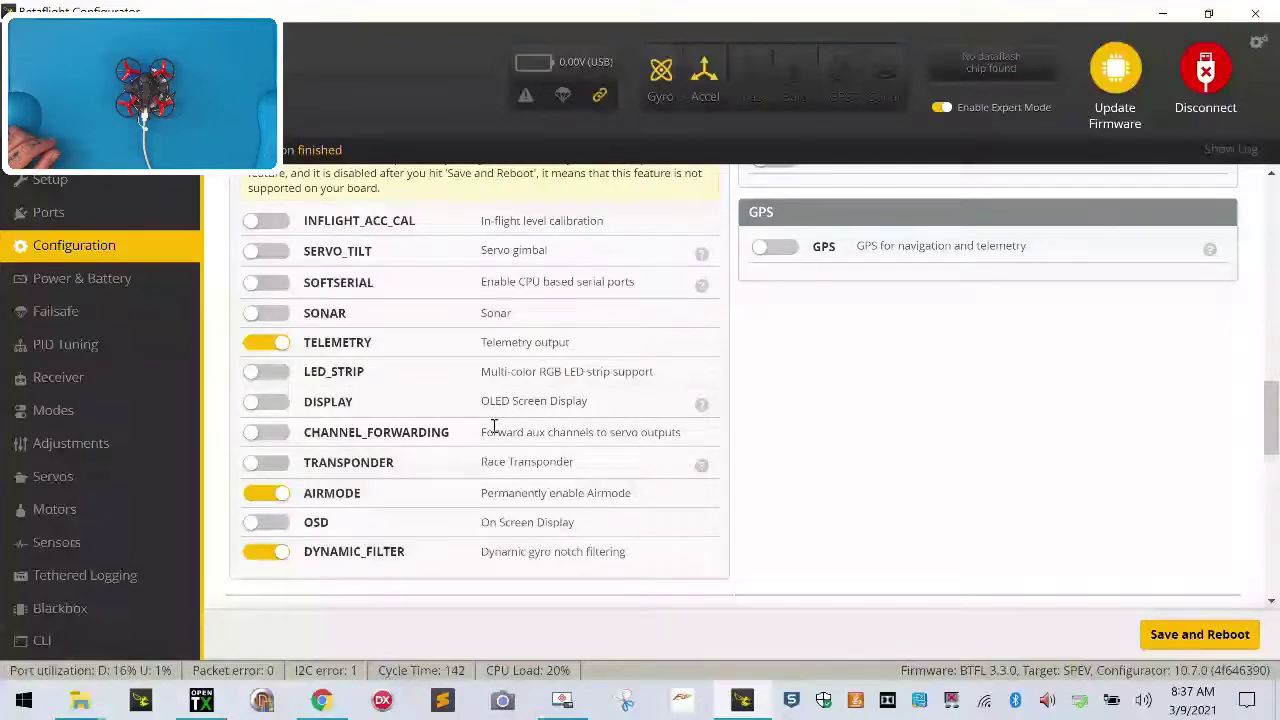
pyautogui.scroll(-9, 493, 425)
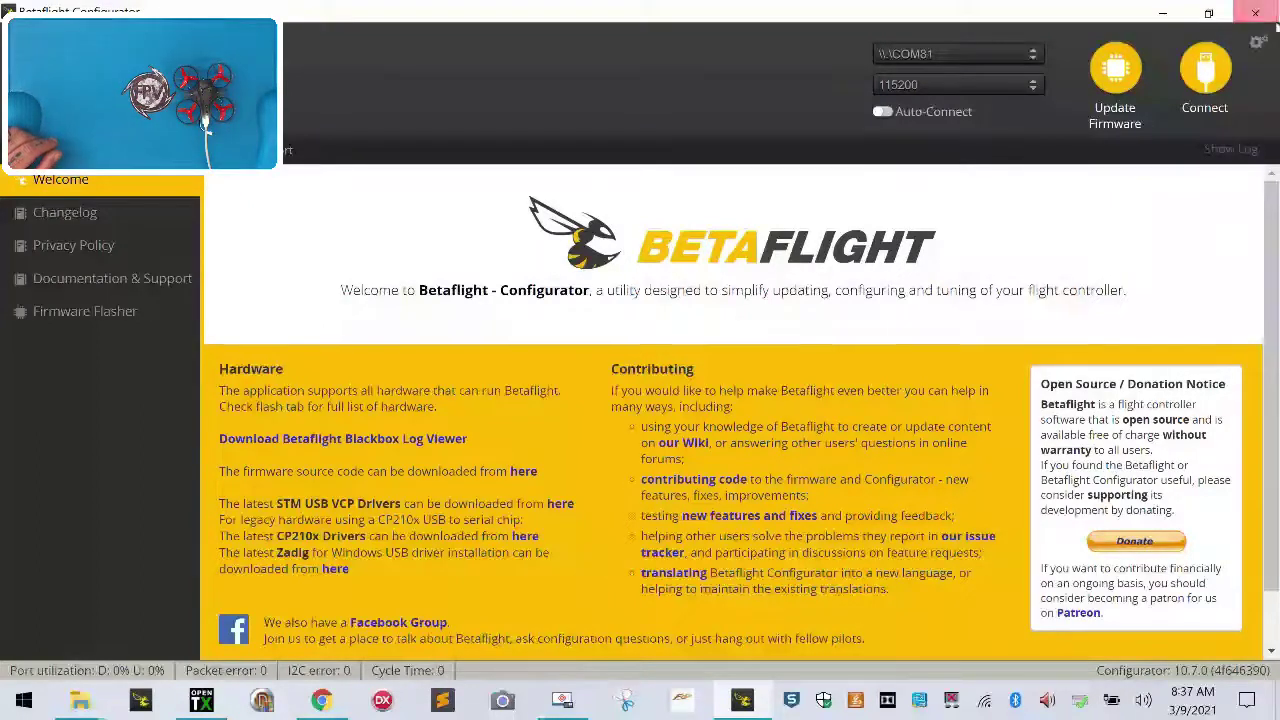
# Step: Reconnect to the flight controller to reset the Z axis again and recalibrate the accelerometer
pyautogui.click(1206, 64)
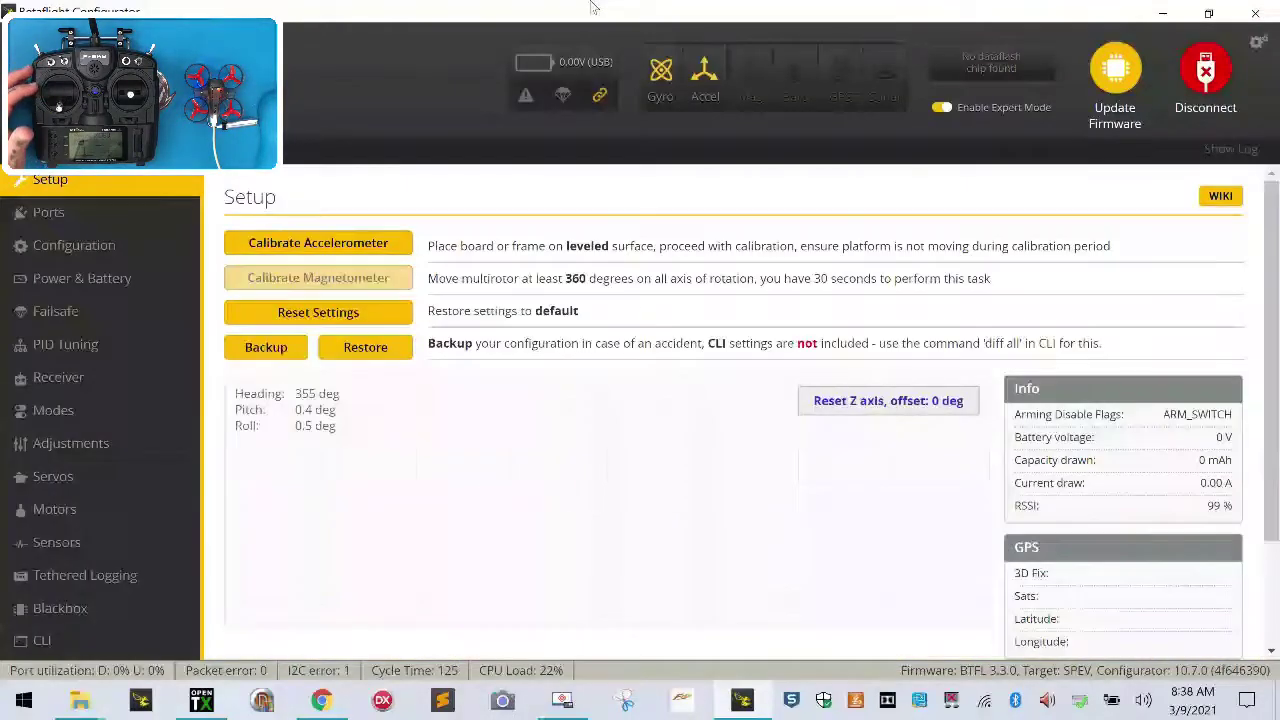
pyautogui.click(898, 410)
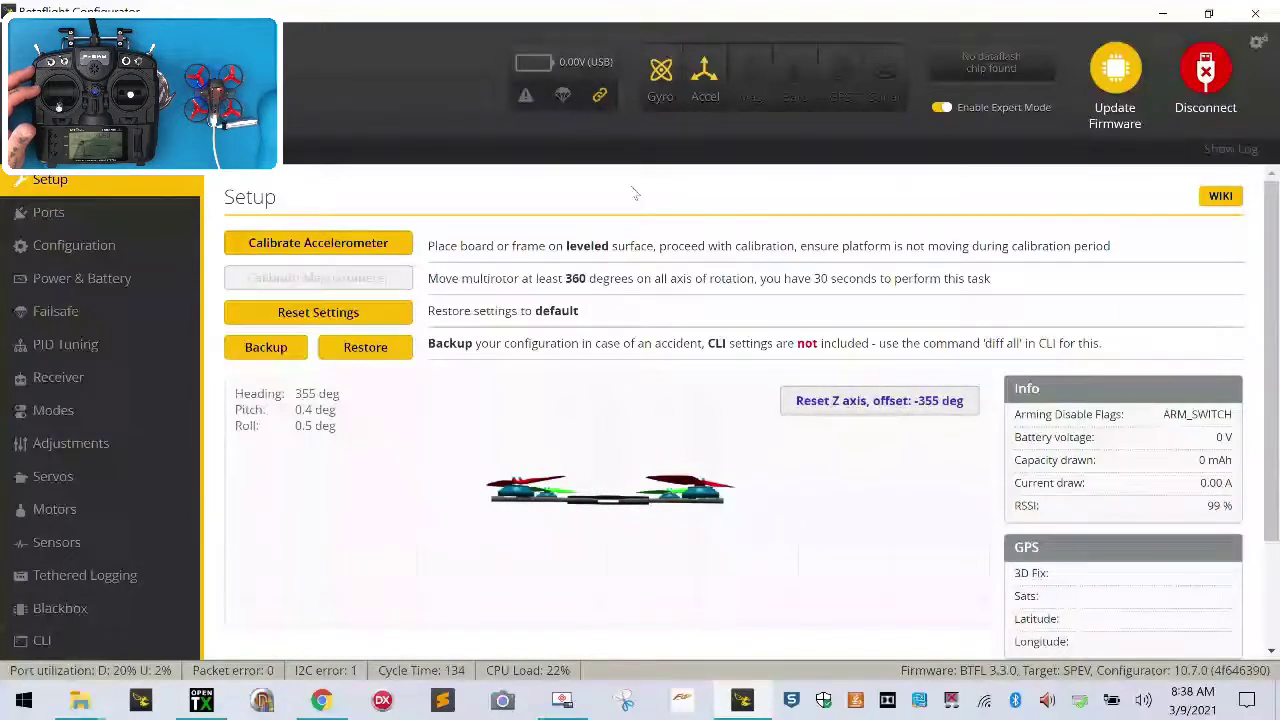
pyautogui.click(340, 244)
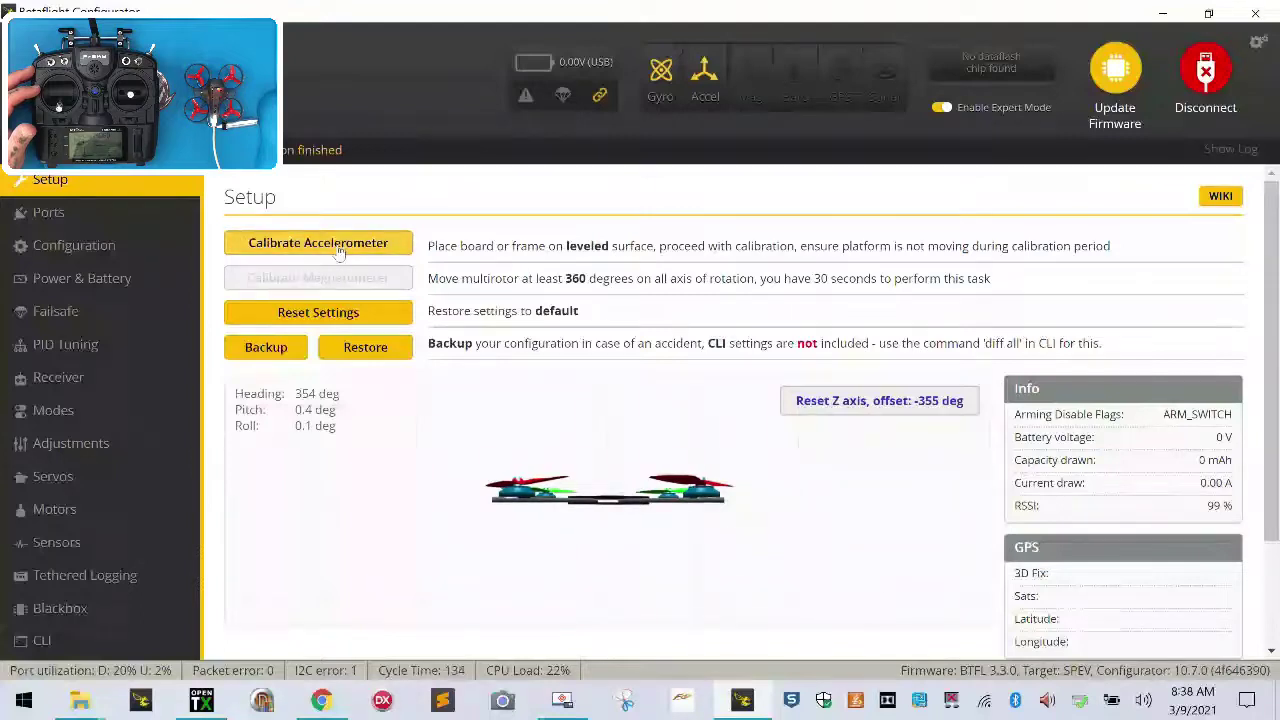
# Step: Set both the voltage meter source and the current meter source to Onboard ADC and save the battery settings
pyautogui.click(112, 284)
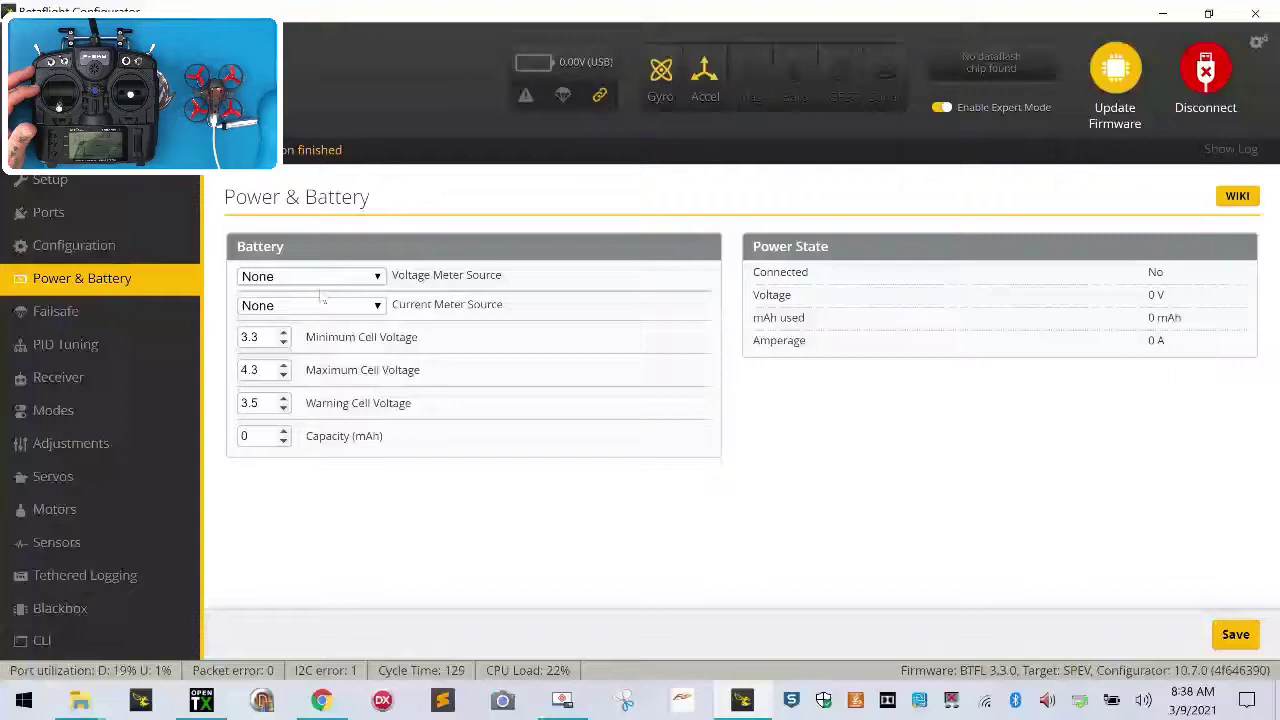
pyautogui.click(378, 277)
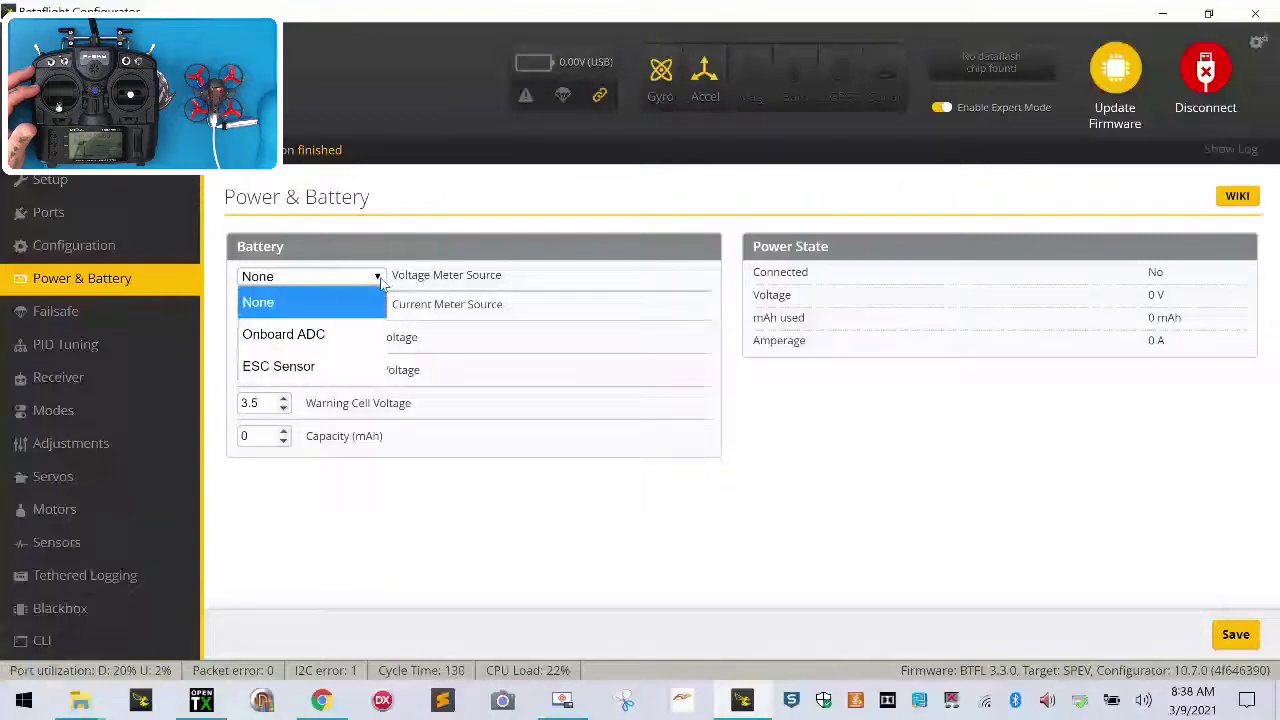
pyautogui.click(323, 341)
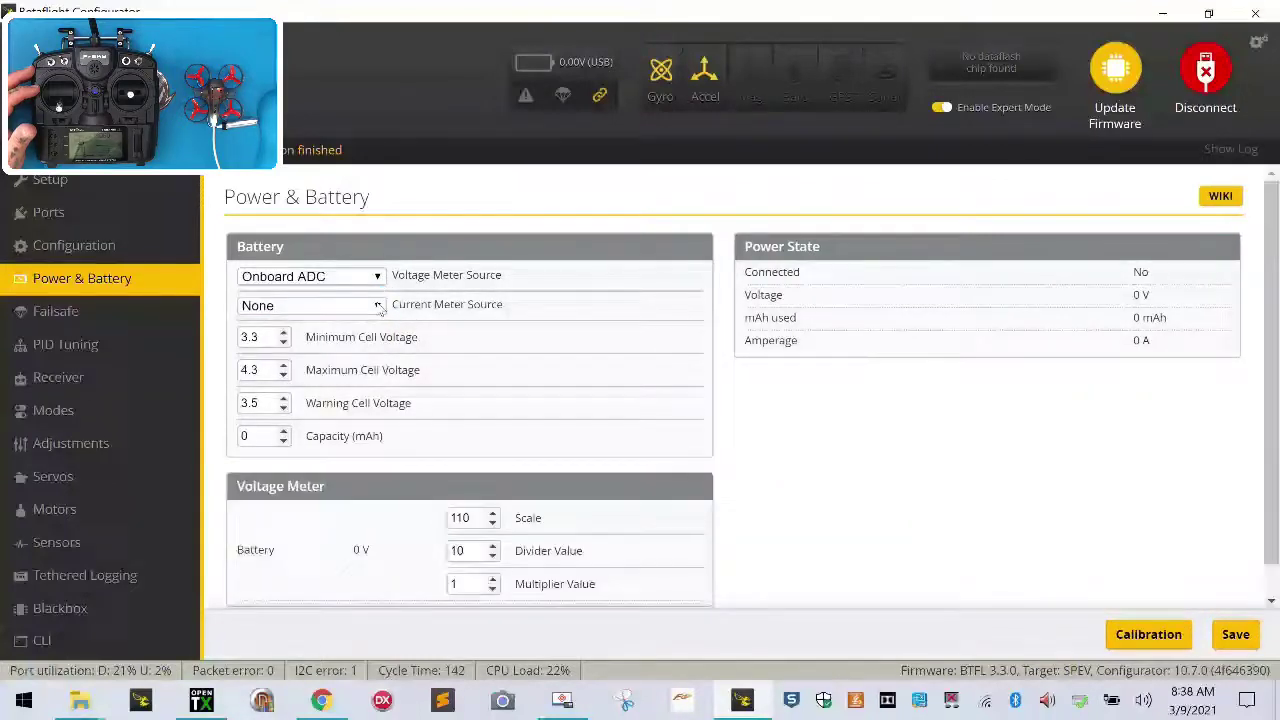
pyautogui.click(379, 306)
pyautogui.click(355, 366)
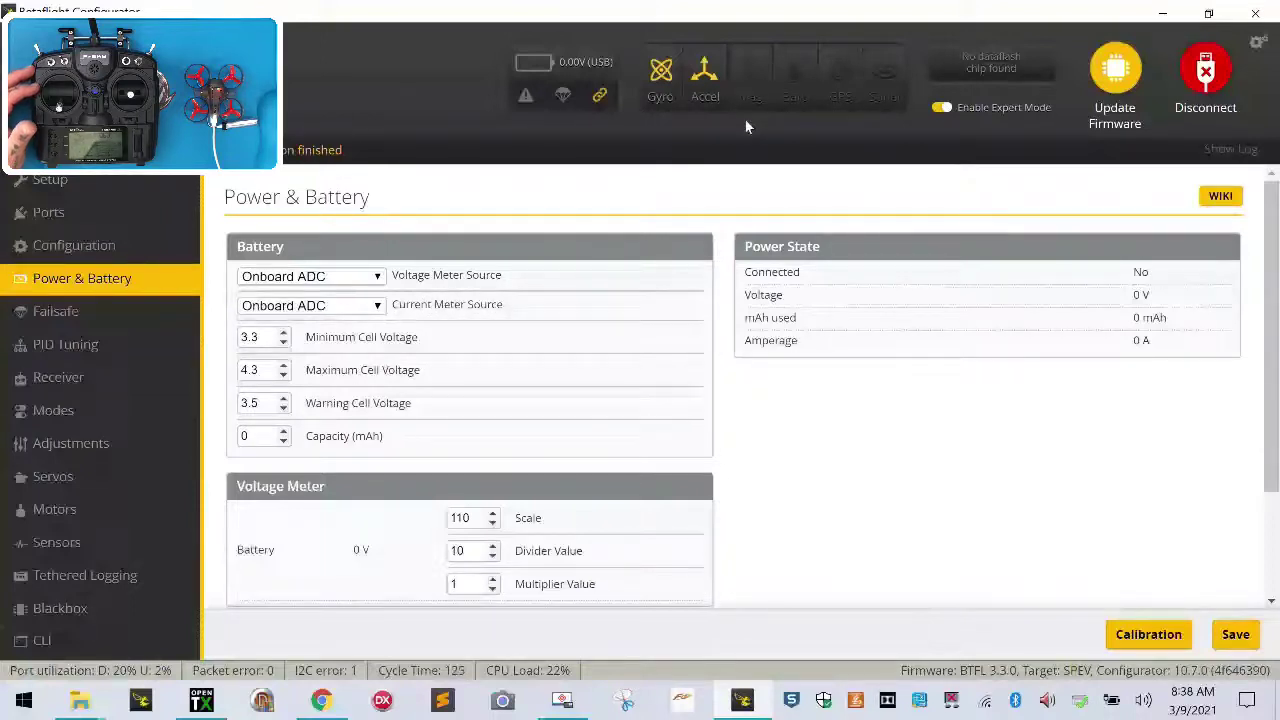
pyautogui.click(1236, 635)
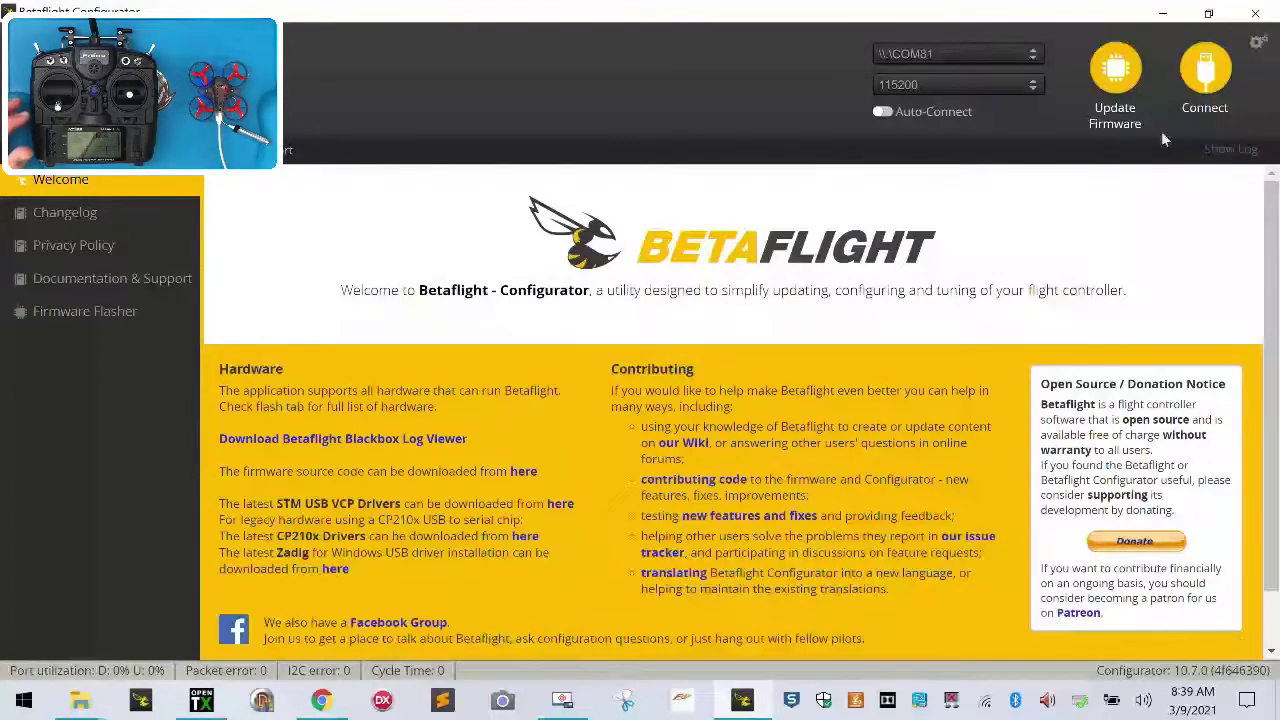
# Step: Reconnect to the flight controller and open the receiver settings with the channel readings
pyautogui.click(1204, 65)
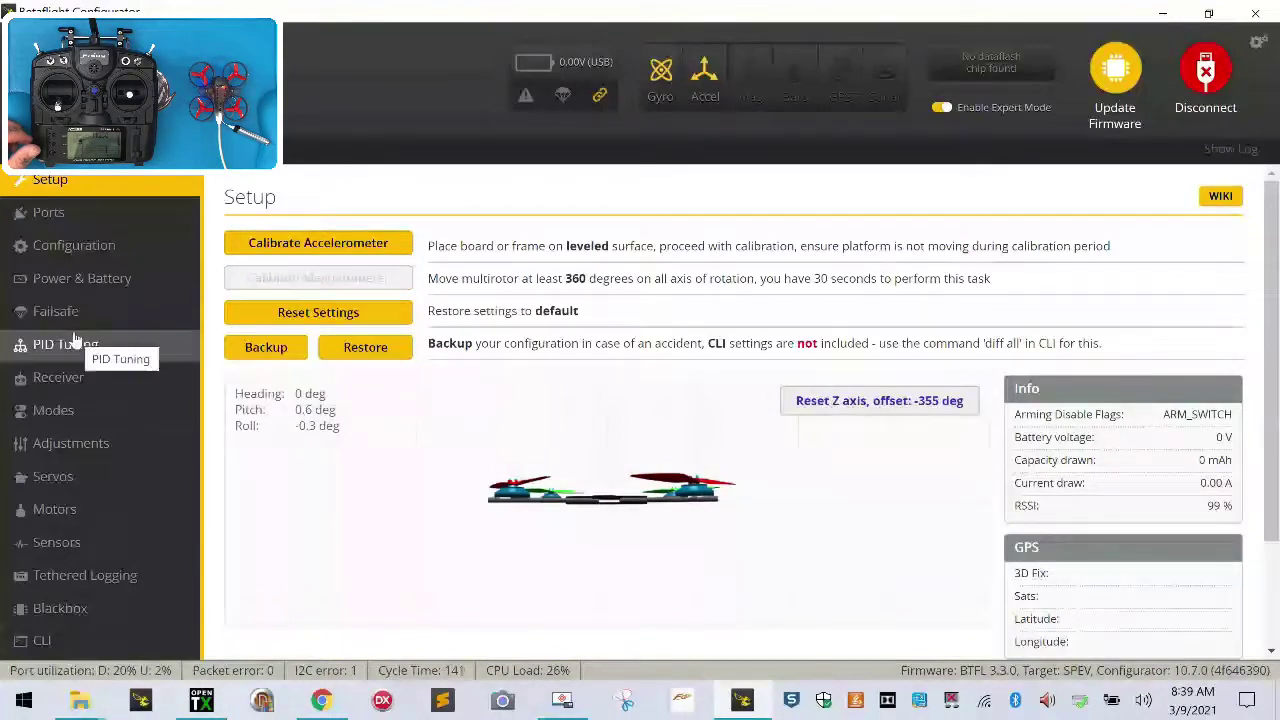
pyautogui.click(115, 376)
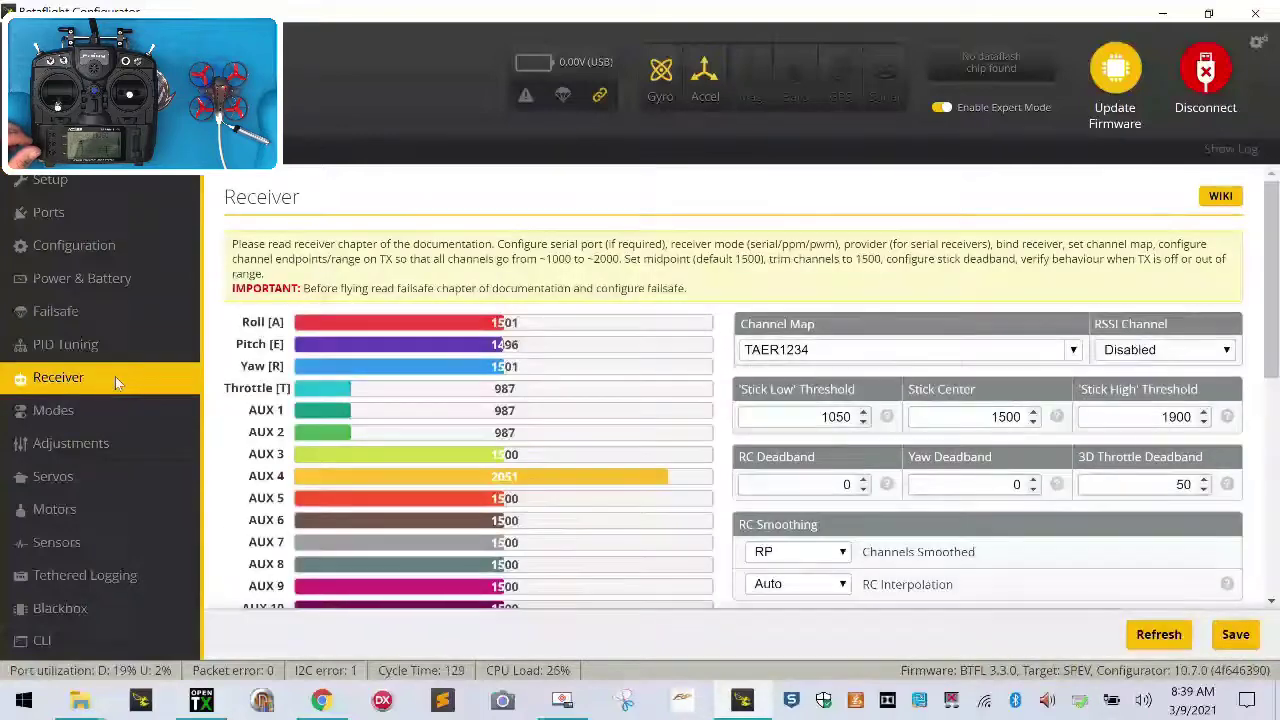